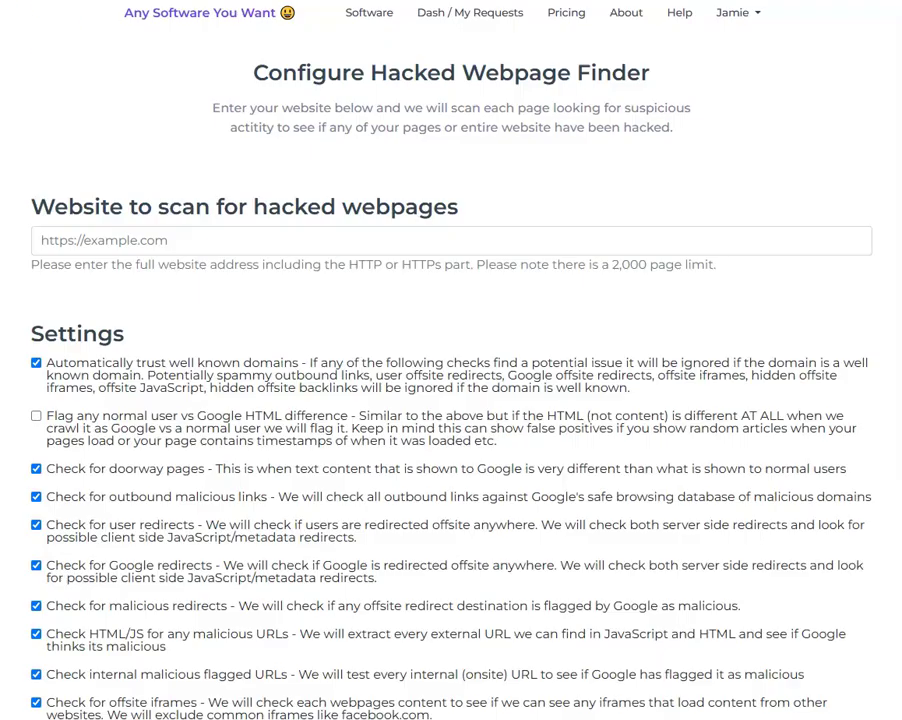
pyautogui.write('https://www.majorheat.co.uk')
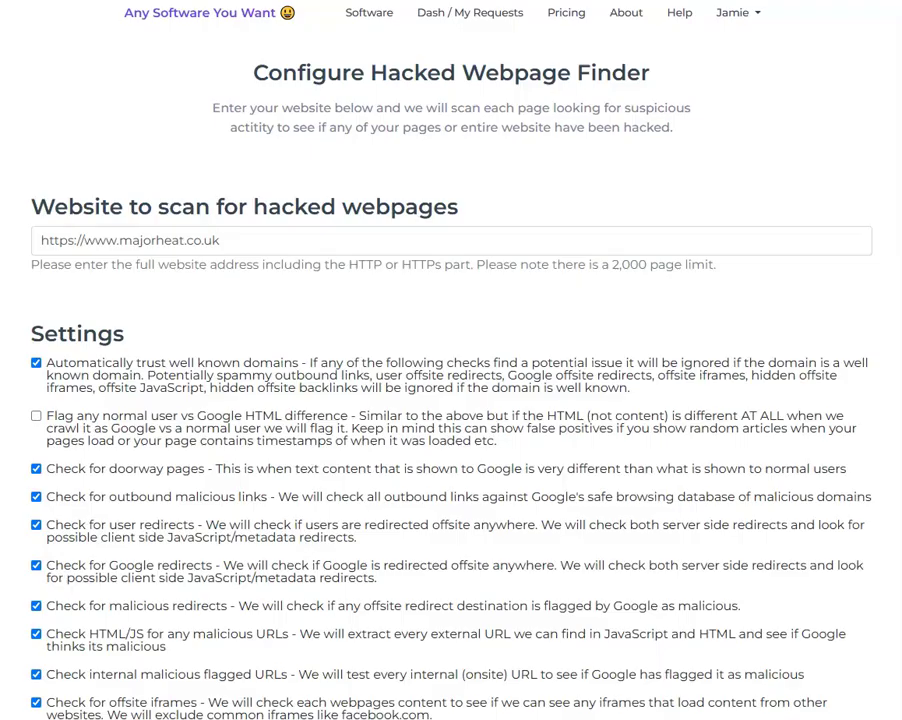
pyautogui.scroll(-7, 451, 400)
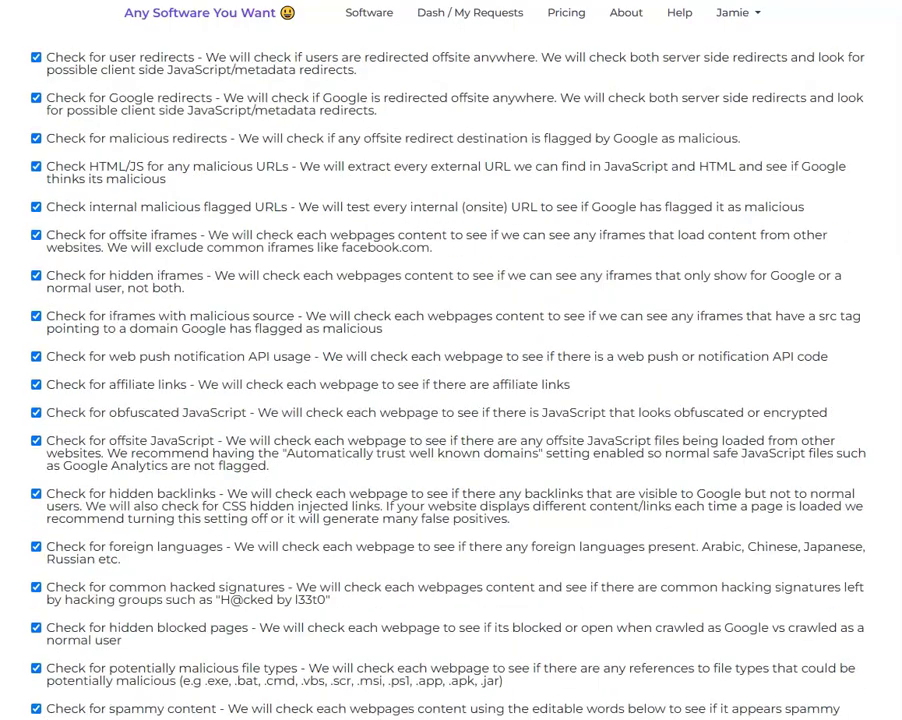
pyautogui.scroll(7, 451, 400)
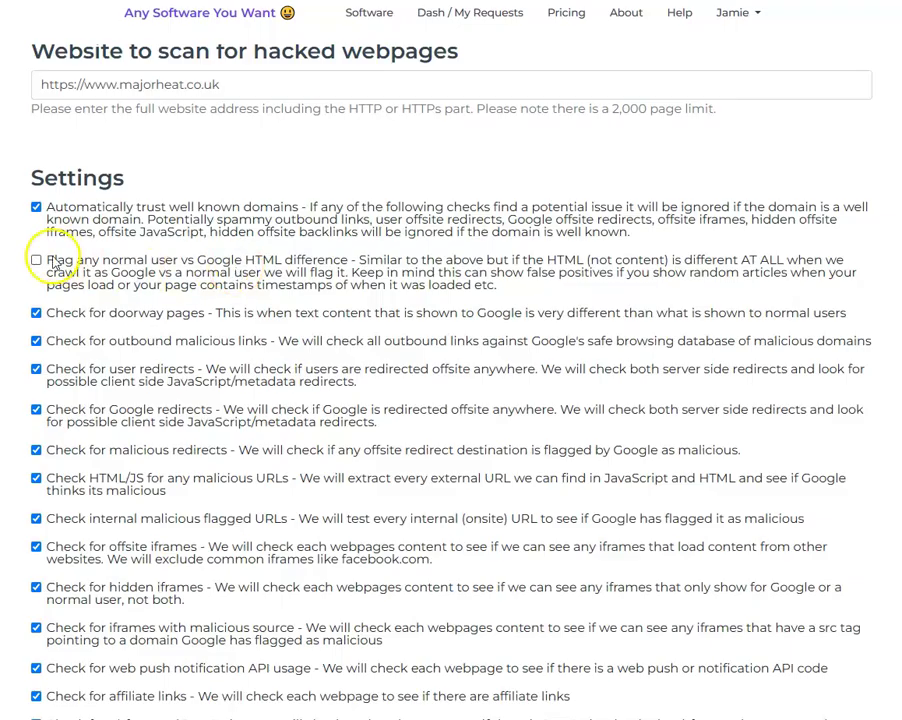
# Step: Try enabling the flag for any normal user vs Google HTML difference and disable it again
pyautogui.moveTo(47, 260); pyautogui.dragTo(346, 258)
pyautogui.click(337, 260)
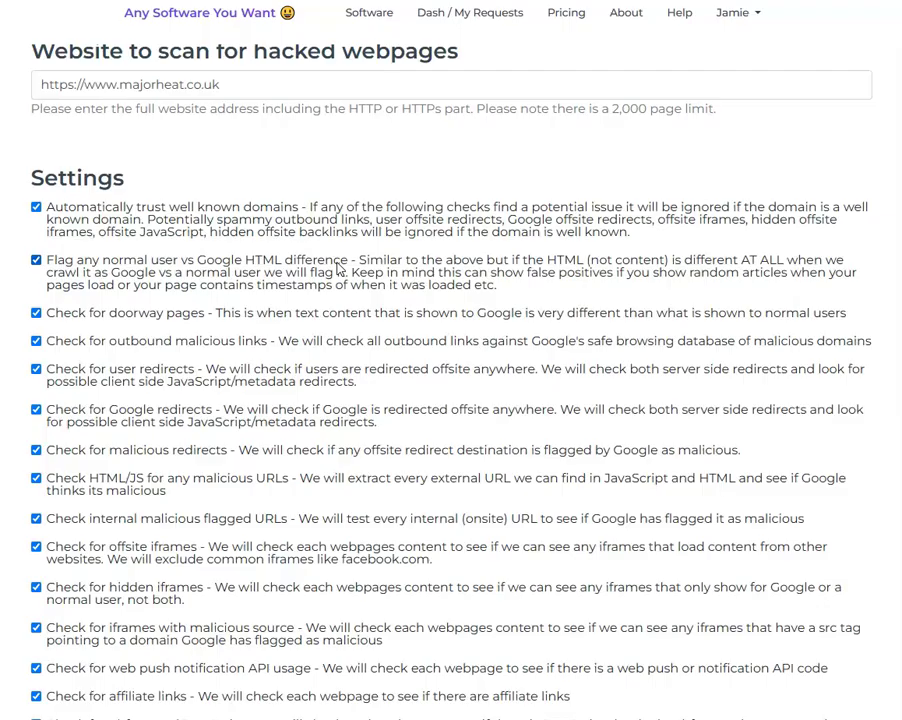
pyautogui.click(282, 263)
# Step: Review the scan check settings from doorway pages through to spammy outbound links
pyautogui.click(134, 312)
pyautogui.click(80, 316)
pyautogui.click(33, 42)
pyautogui.click(97, 346)
pyautogui.click(74, 300)
pyautogui.scroll(-3, 335, 637)
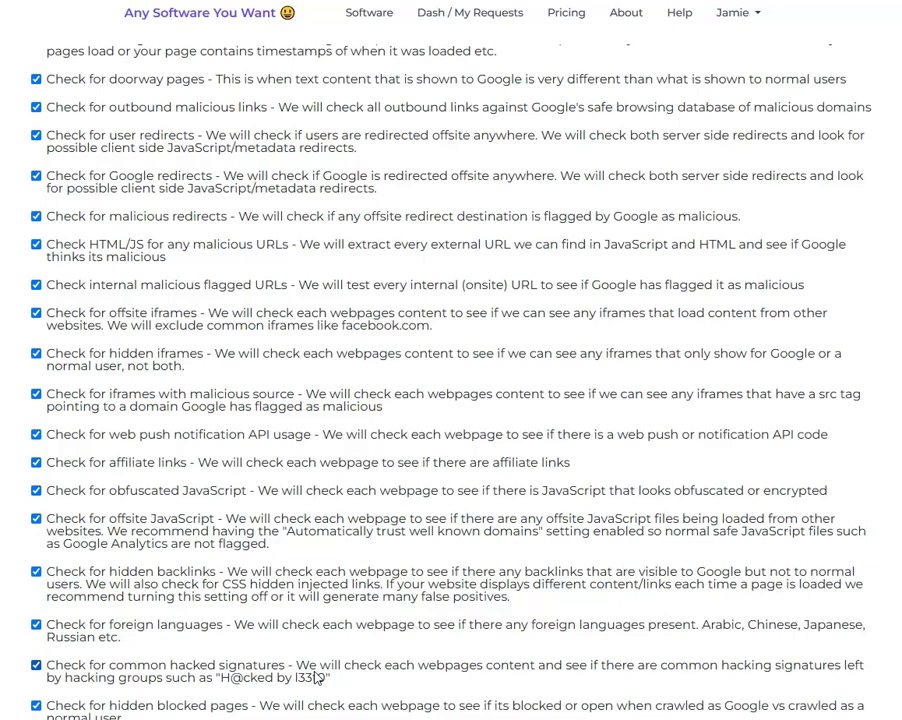
pyautogui.scroll(-5, 312, 502)
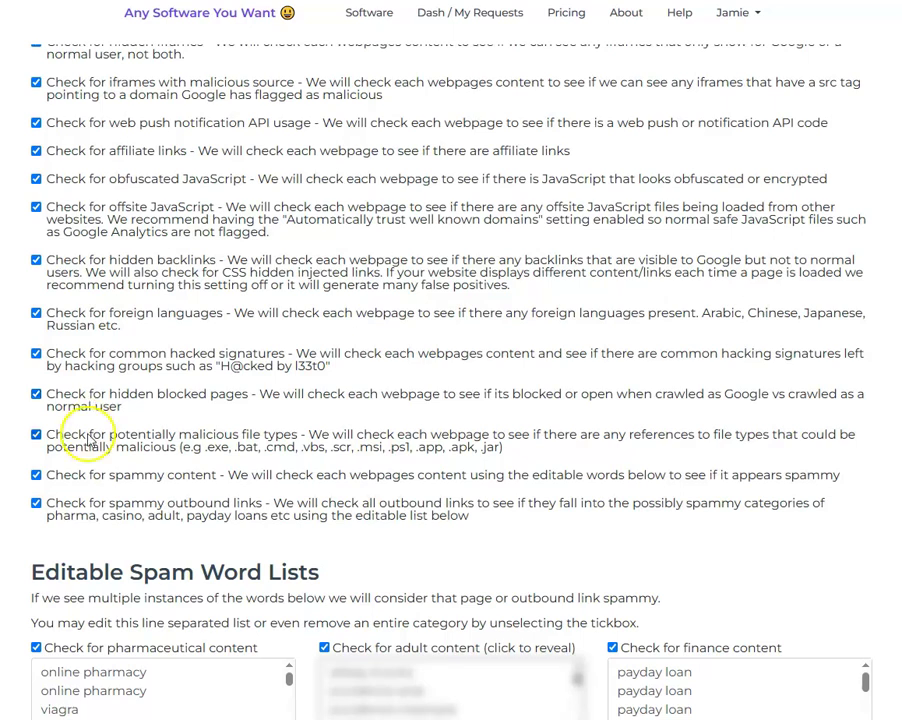
# Step: Try turning off the check for potentially malicious file types and turn it back on
pyautogui.moveTo(130, 443); pyautogui.dragTo(286, 436)
pyautogui.click(292, 436)
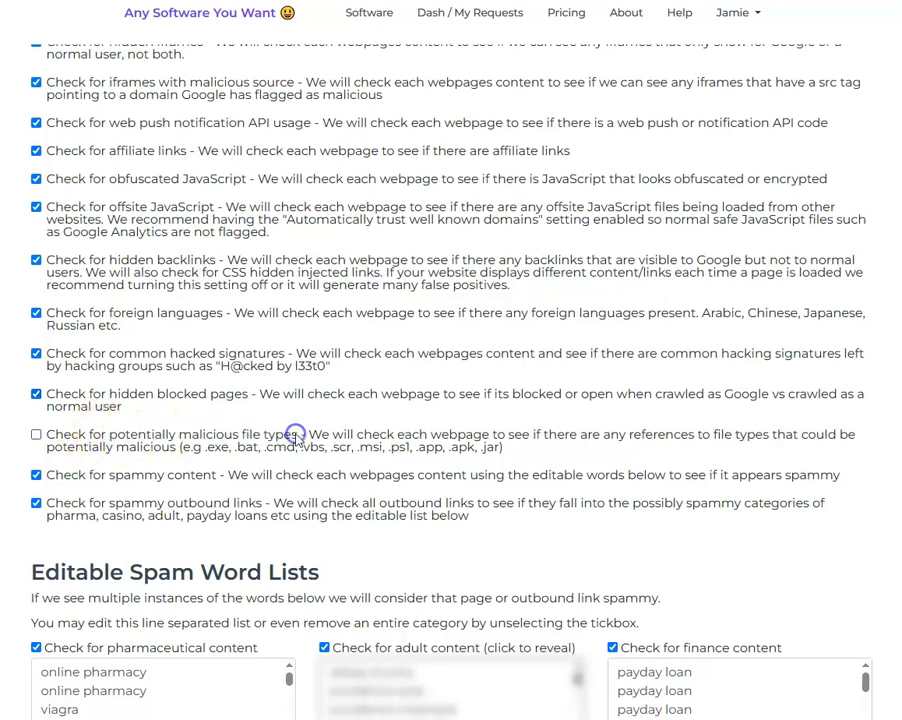
pyautogui.click(296, 438)
# Step: Examine the spammy content settings and the editable spam word lists they rely on
pyautogui.scroll(-5, 133, 470)
pyautogui.scroll(3, 370, 425)
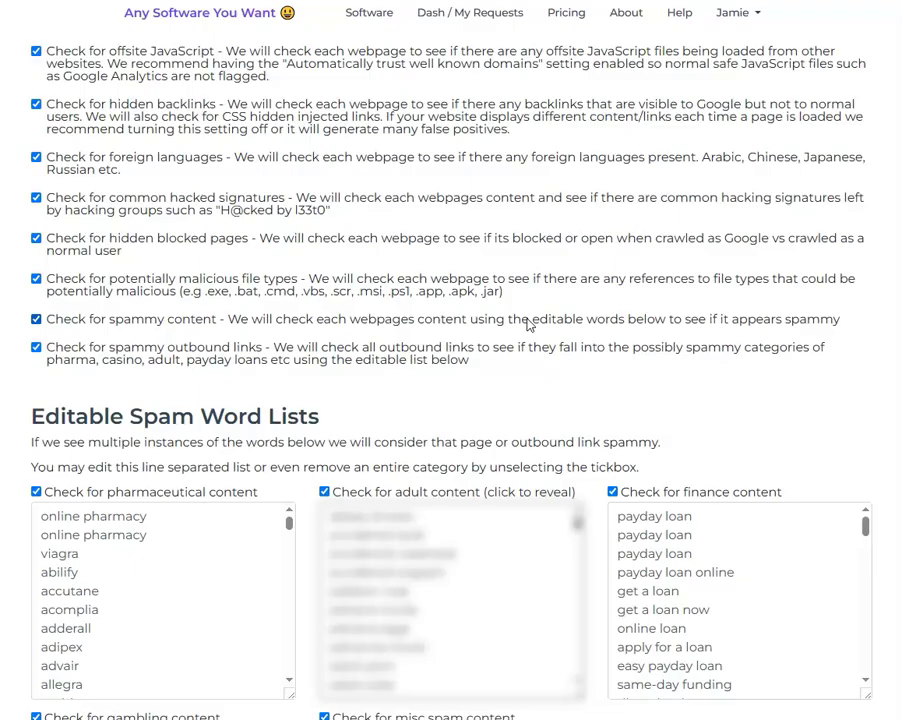
pyautogui.click(306, 96)
pyautogui.scroll(-5, 155, 418)
pyautogui.scroll(3, 68, 246)
pyautogui.scroll(-1, 68, 258)
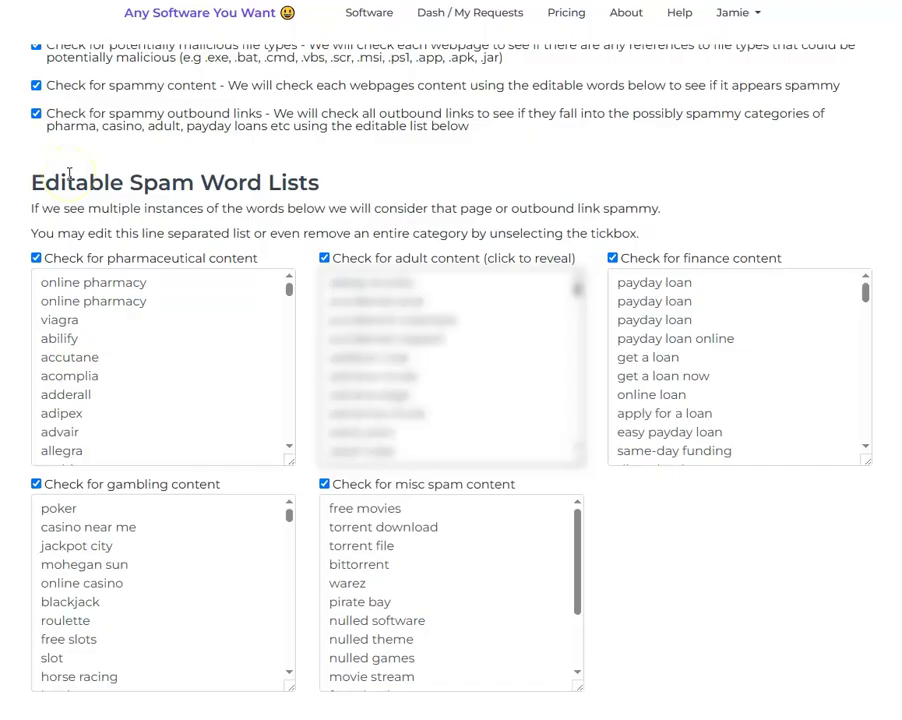
# Step: Try excluding the finance content category from the spam word lists and include it again
pyautogui.click(661, 262)
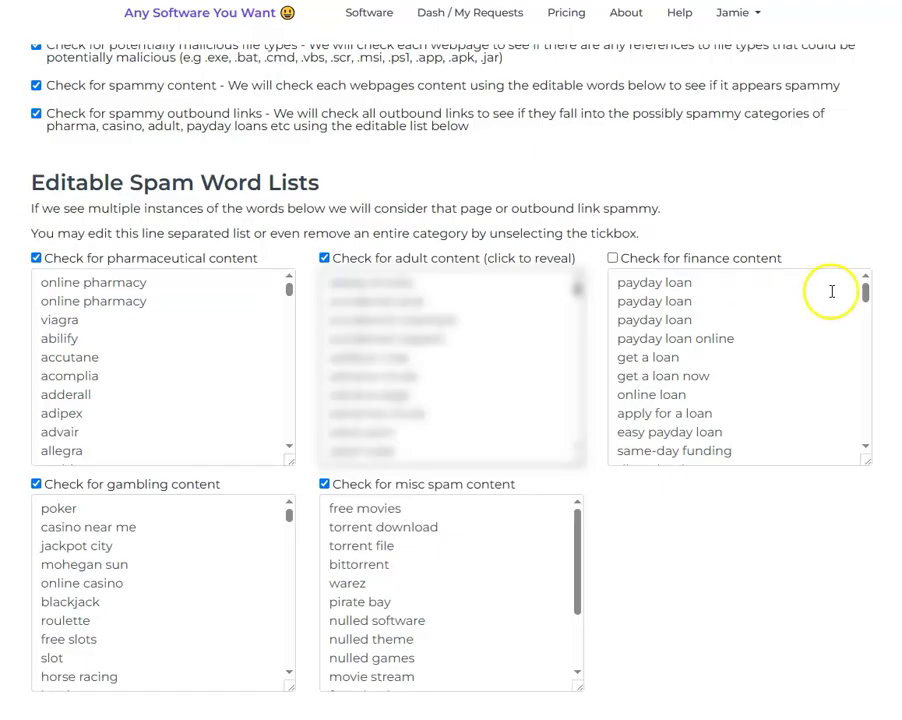
pyautogui.moveTo(864, 292)
pyautogui.mouseDown()
pyautogui.moveTo(864, 423)
pyautogui.moveTo(866, 285)
pyautogui.mouseUp()
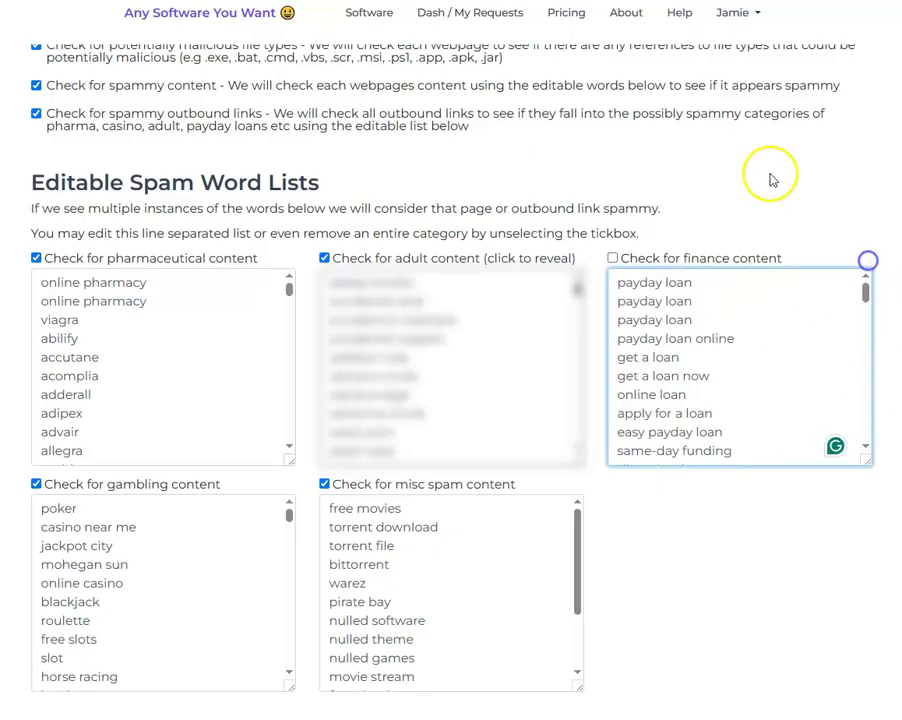
pyautogui.click(612, 258)
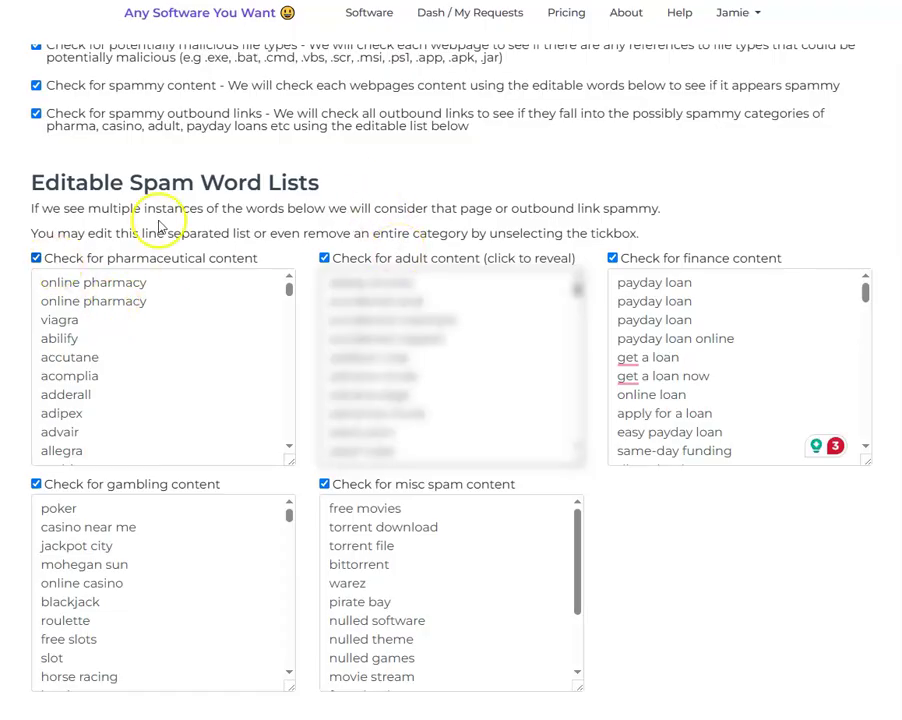
# Step: Set the scan speed to 3 concurrent connections
pyautogui.scroll(-5, 117, 430)
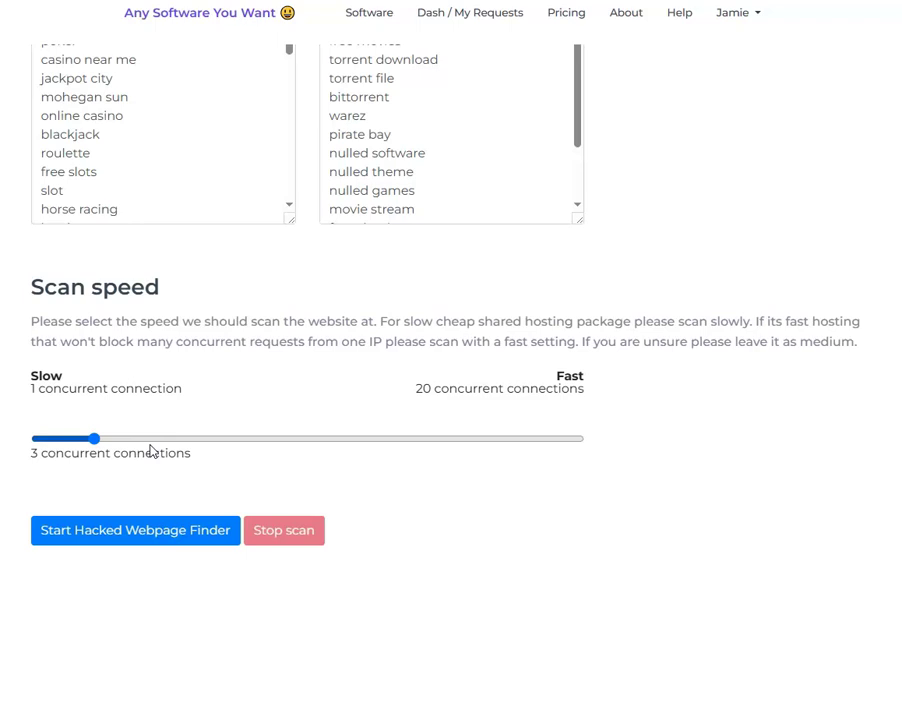
pyautogui.moveTo(150, 440); pyautogui.dragTo(93, 441)
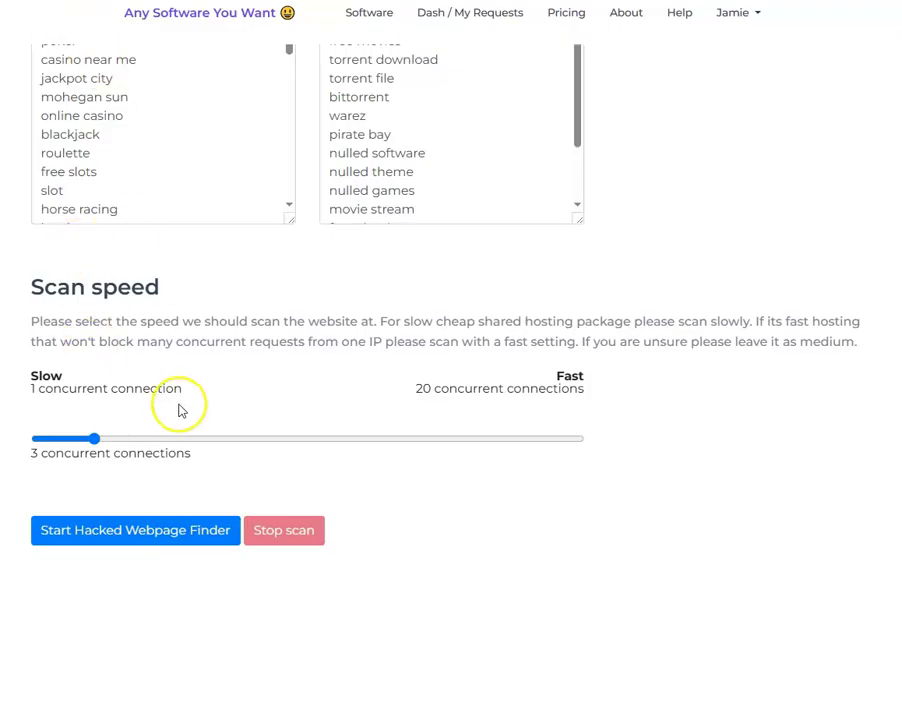
# Step: Recheck the website address and scan settings, and open the Hacked Webpage Finder results for the site
pyautogui.scroll(15, 180, 410)
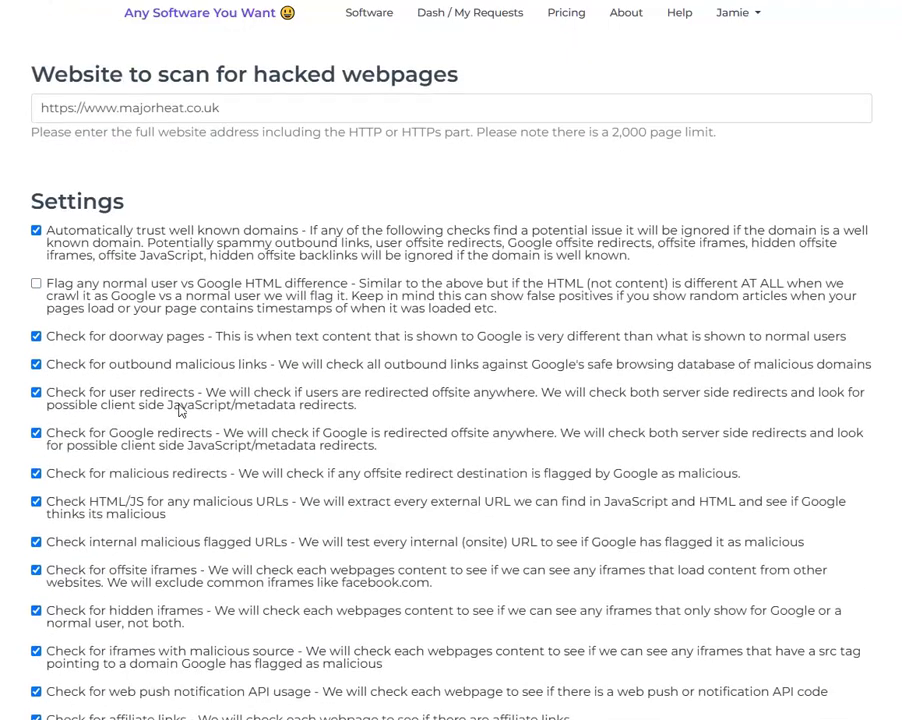
pyautogui.scroll(3, 180, 410)
pyautogui.click(264, 234)
pyautogui.tripleClick(332, 237)
pyautogui.click(135, 139)
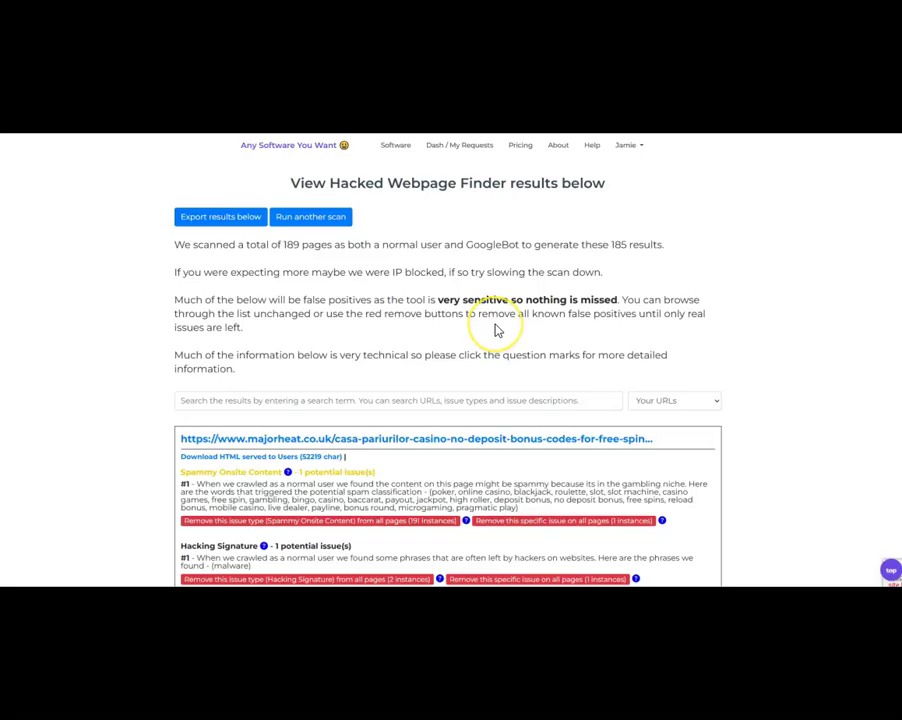
# Step: Read the Spammy Onsite Content issue on the first flagged page, including its help explanation and trigger words
pyautogui.scroll(-1, 495, 330)
pyautogui.scroll(-2, 495, 330)
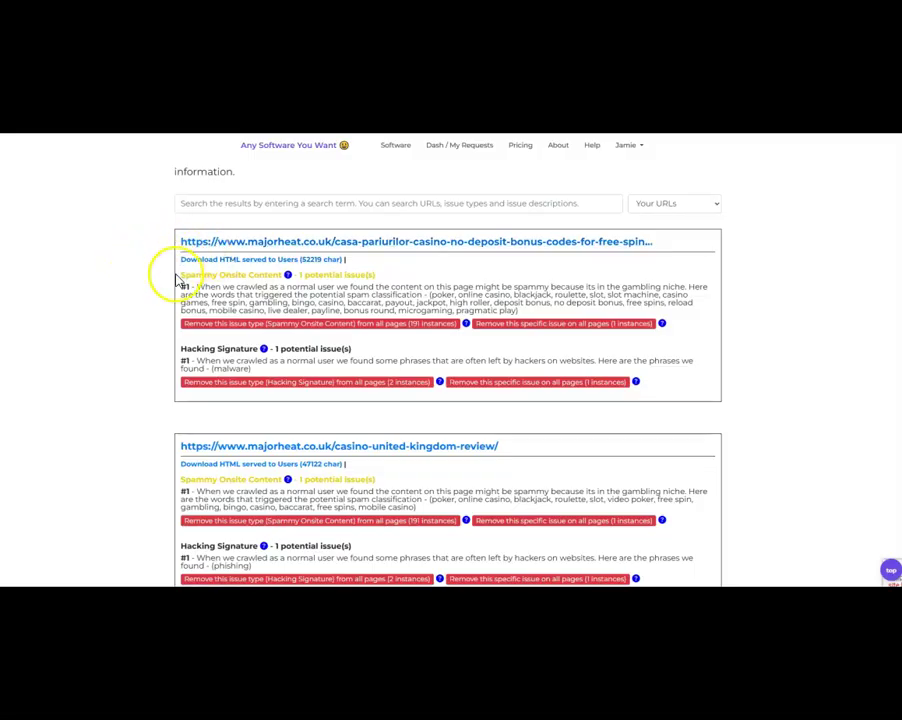
pyautogui.moveTo(180, 274); pyautogui.dragTo(282, 276)
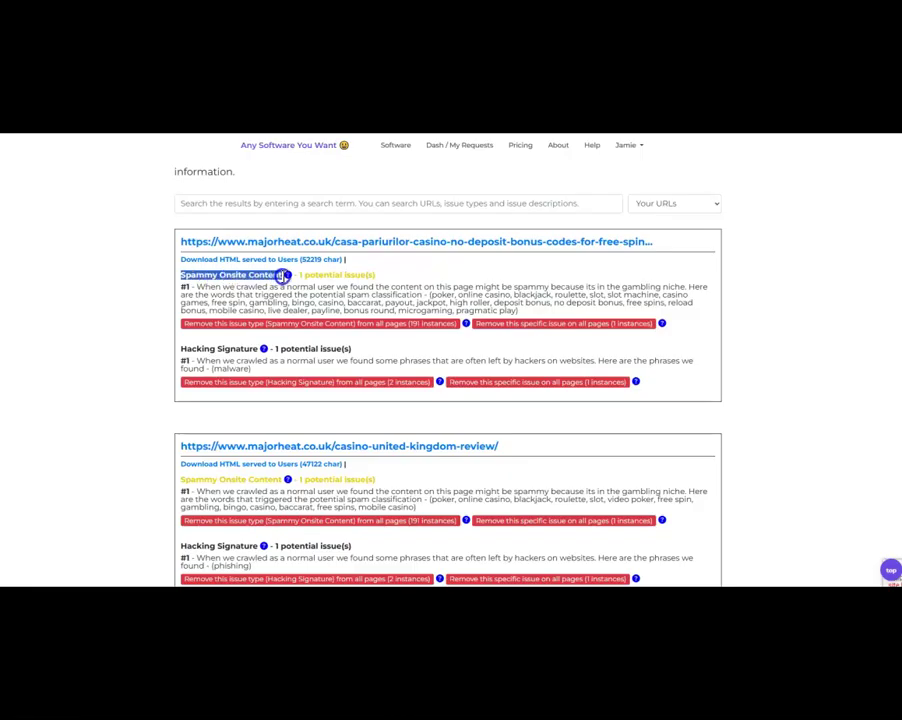
pyautogui.click(113, 282)
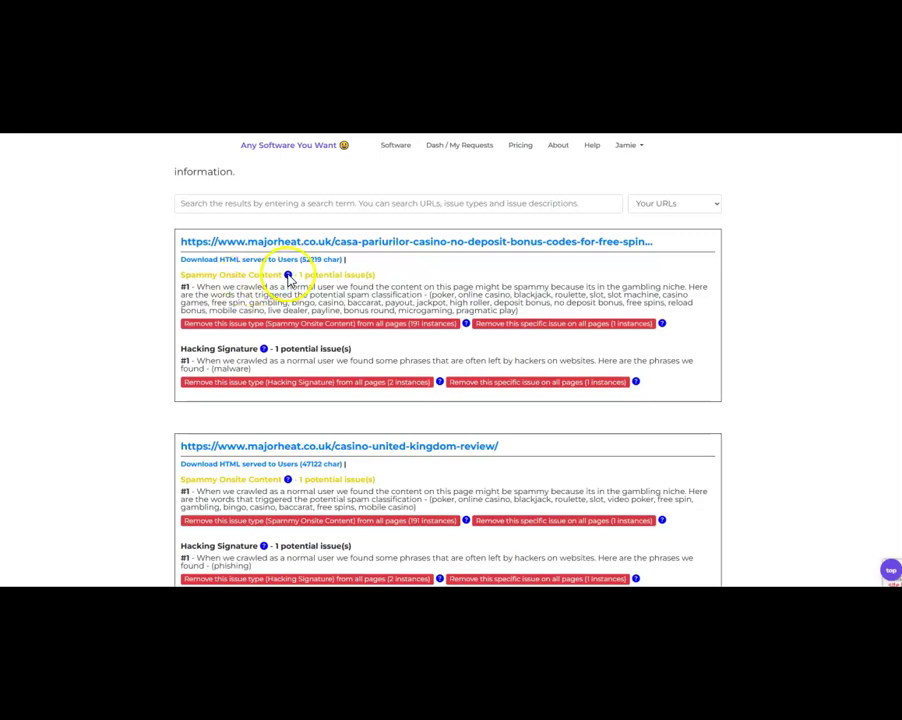
pyautogui.click(287, 274)
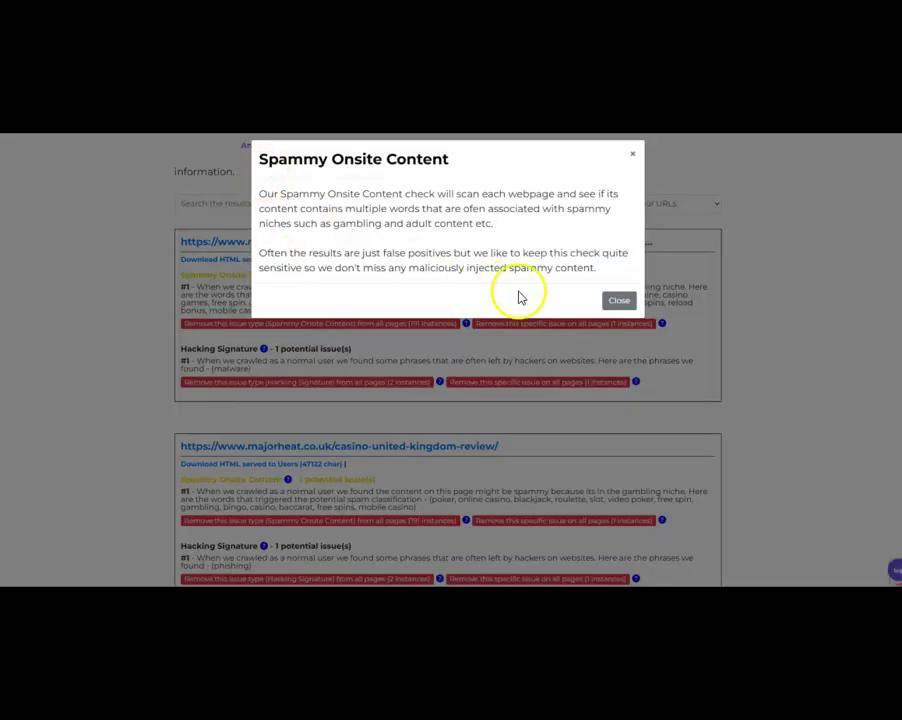
pyautogui.click(628, 302)
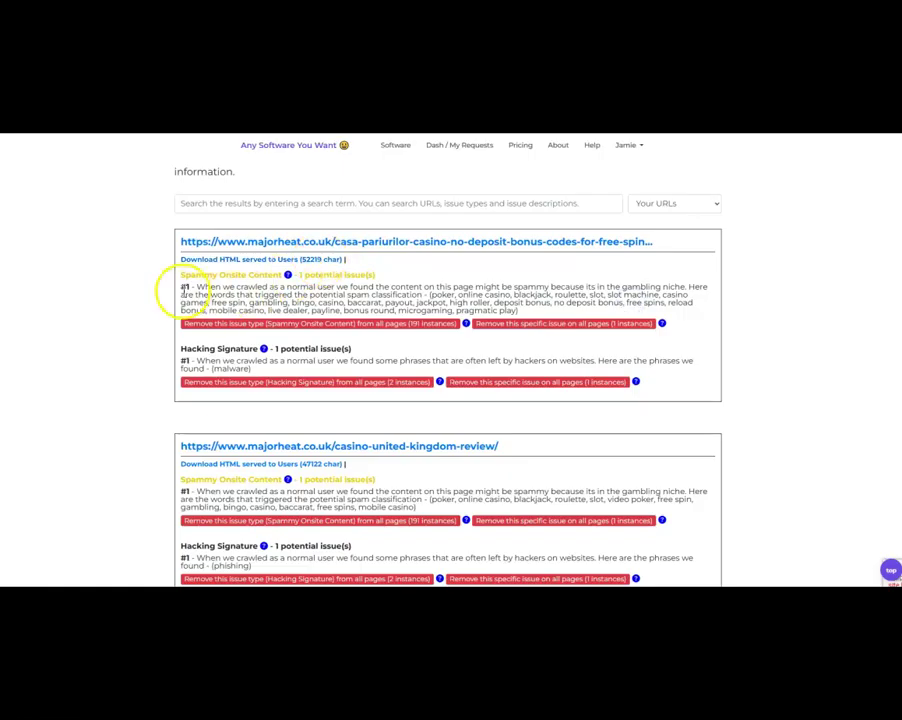
pyautogui.moveTo(197, 288); pyautogui.dragTo(588, 310)
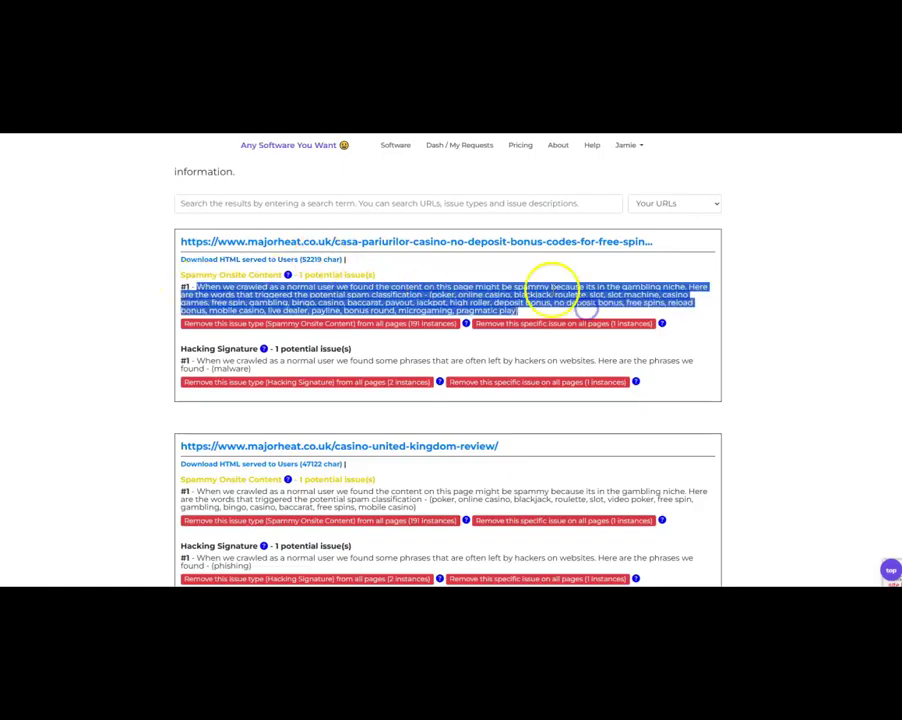
pyautogui.click(526, 295)
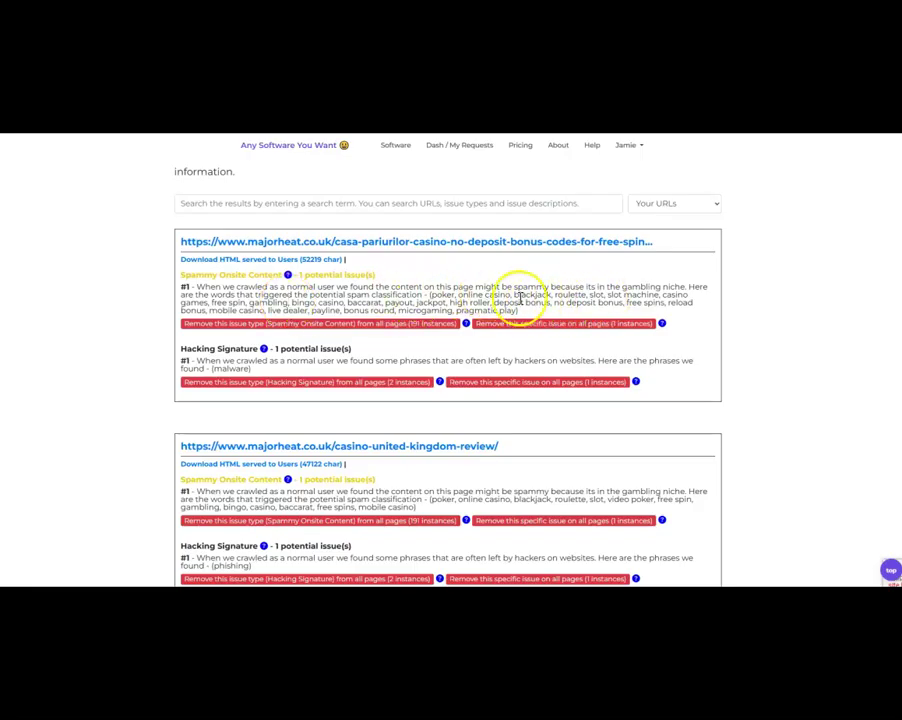
# Step: Open the first flagged page, casa-pariurilor-casino-no-deposit-bonus-codes, to inspect its live content, and return to the results
pyautogui.click(459, 243)
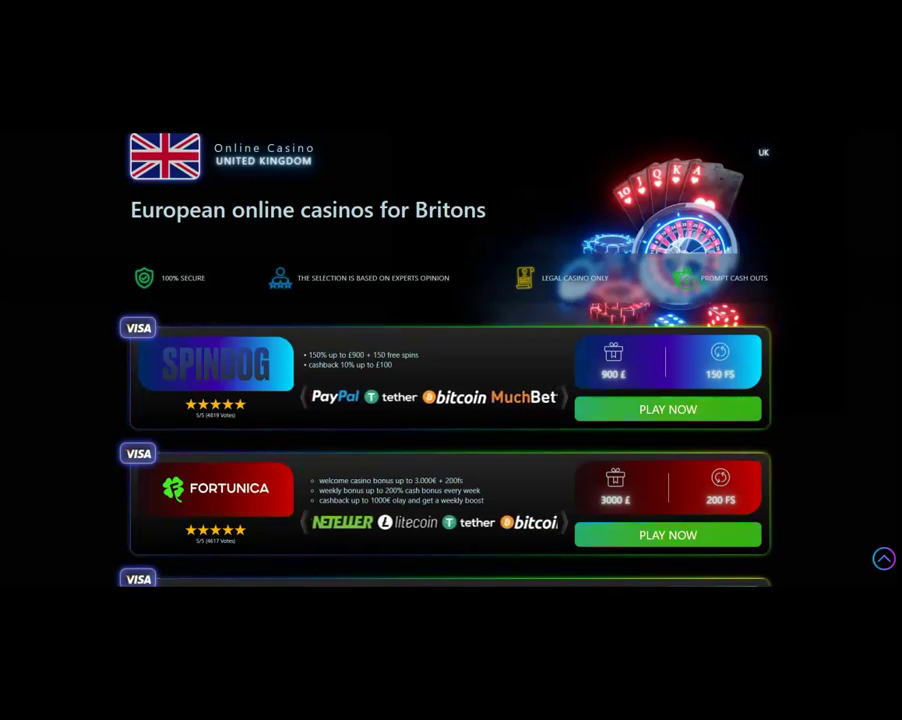
pyautogui.click(100, 120)
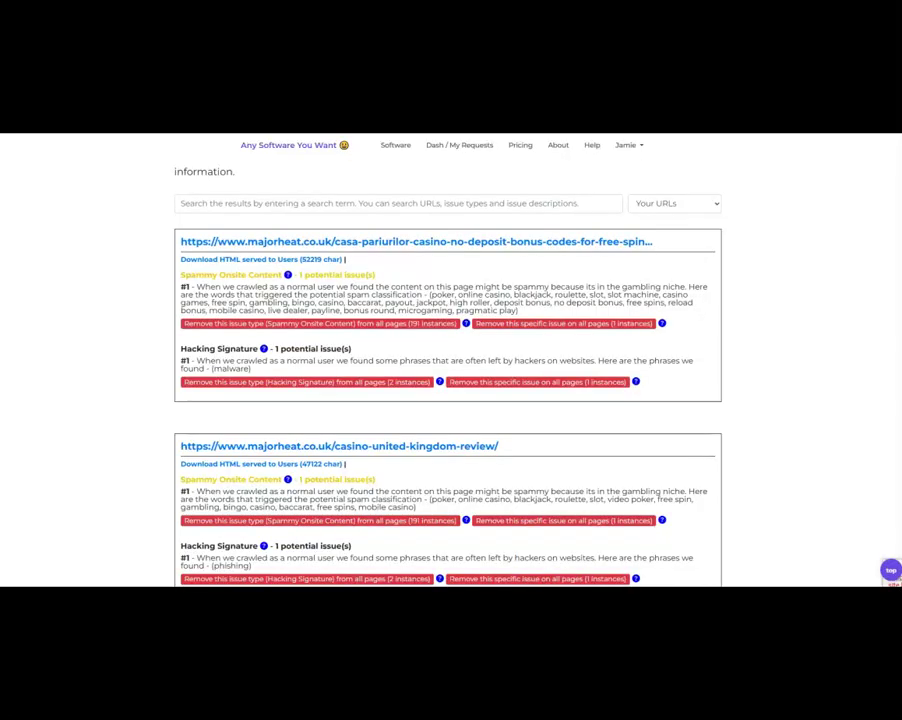
pyautogui.tripleClick(82, 256)
pyautogui.scroll(3, 66, 424)
pyautogui.click(66, 424)
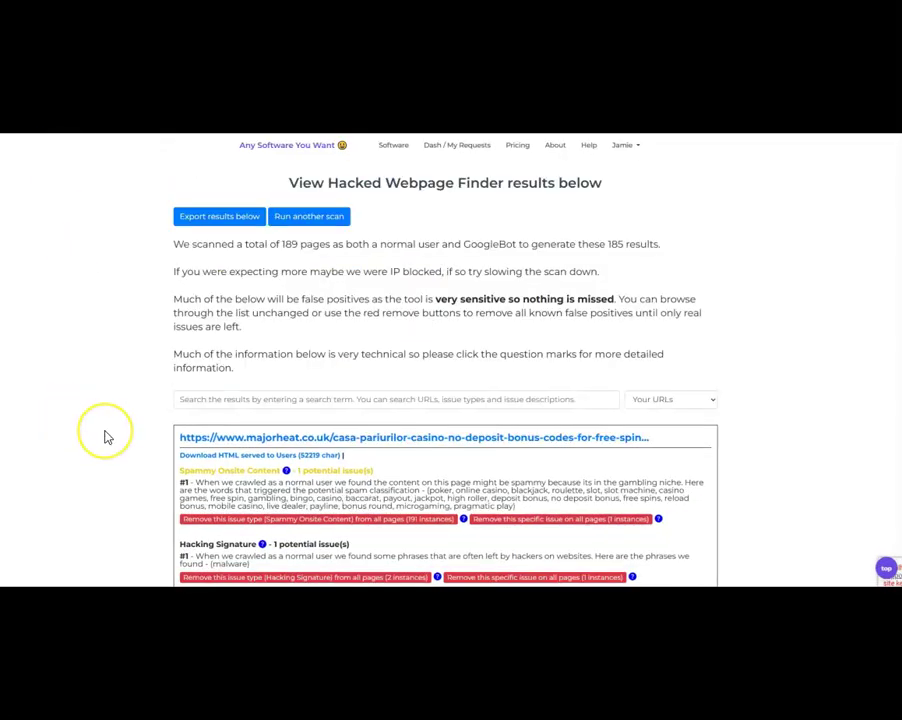
pyautogui.scroll(-5, 106, 434)
pyautogui.scroll(-5, 107, 437)
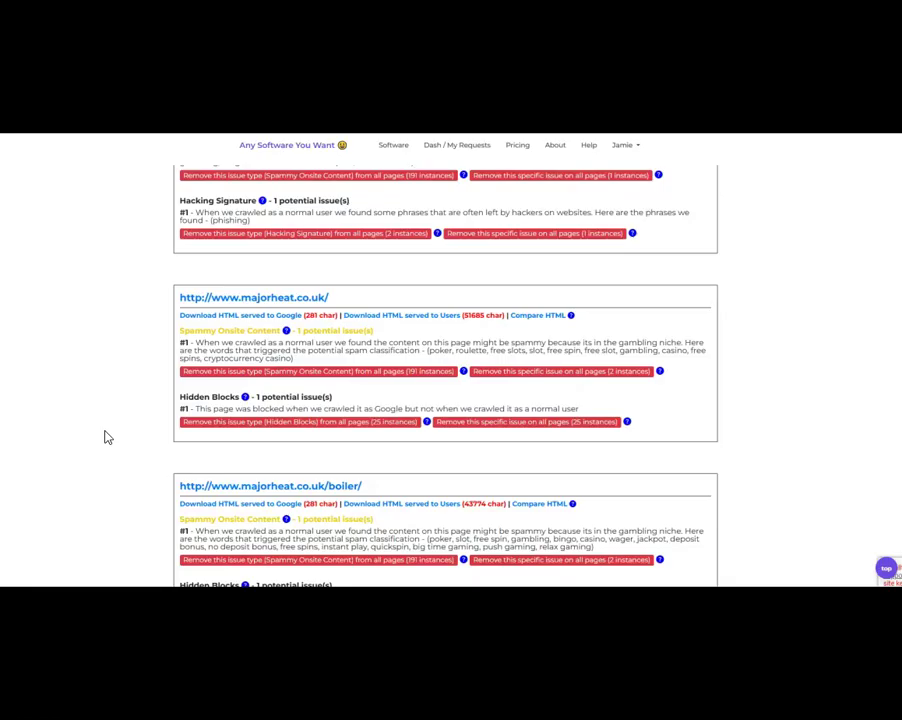
pyautogui.click(248, 300)
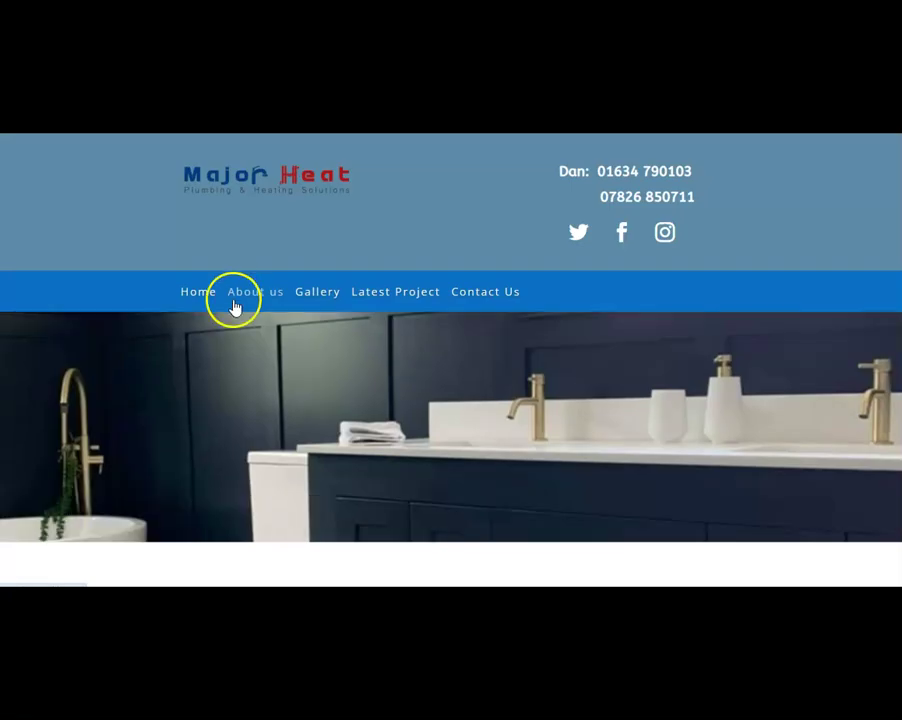
pyautogui.rightClick(115, 352)
pyautogui.click(145, 328)
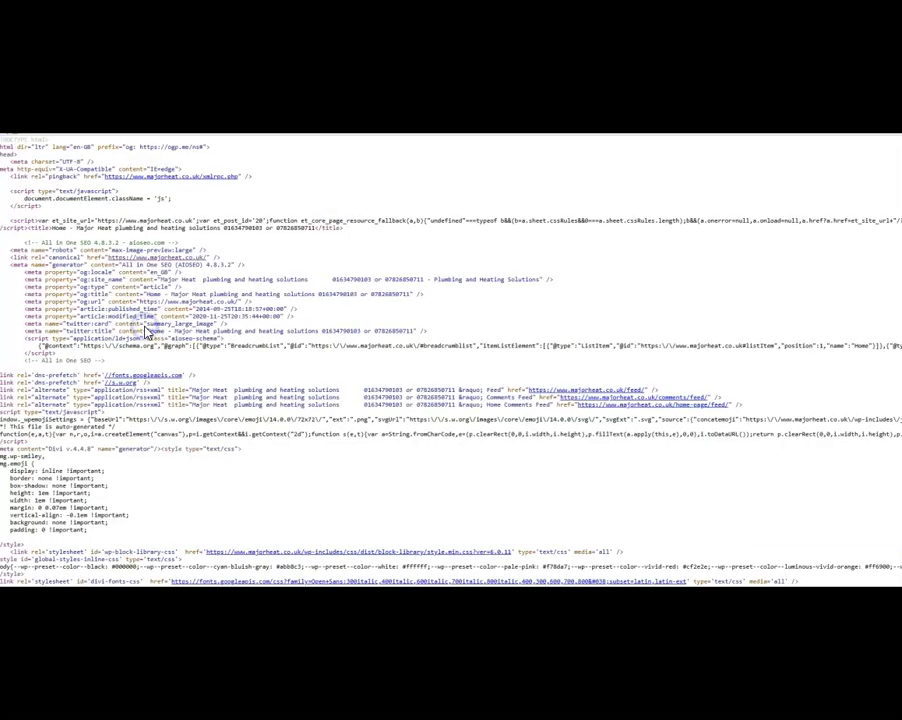
# Step: Search the homepage's source code for "casi" to locate injected casino links
pyautogui.hotkey('ctrl', 'f')
pyautogui.write('css')
pyautogui.press('Return')
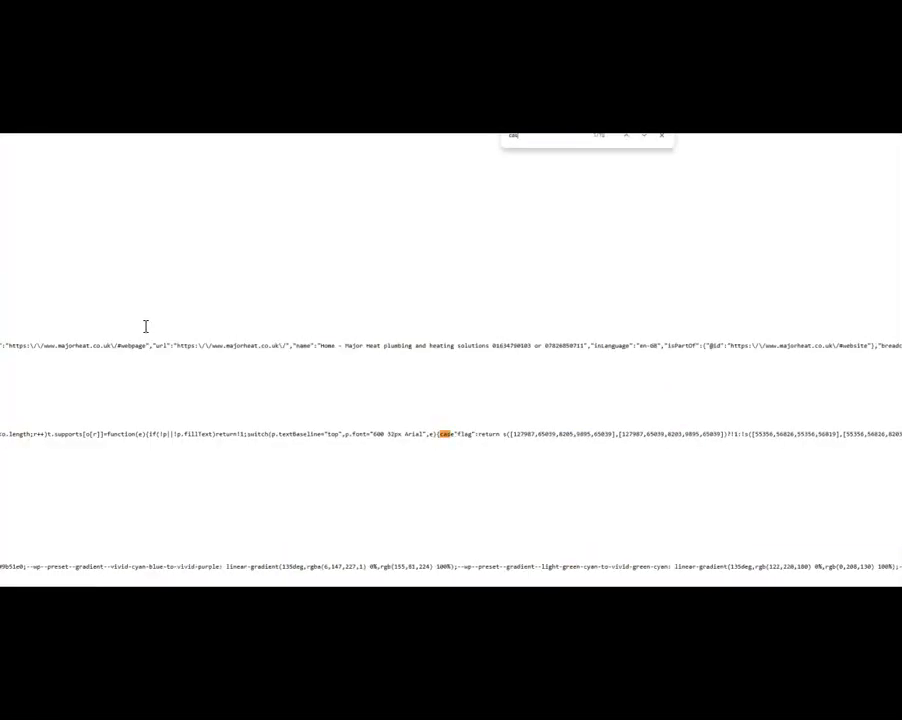
pyautogui.write('ino')
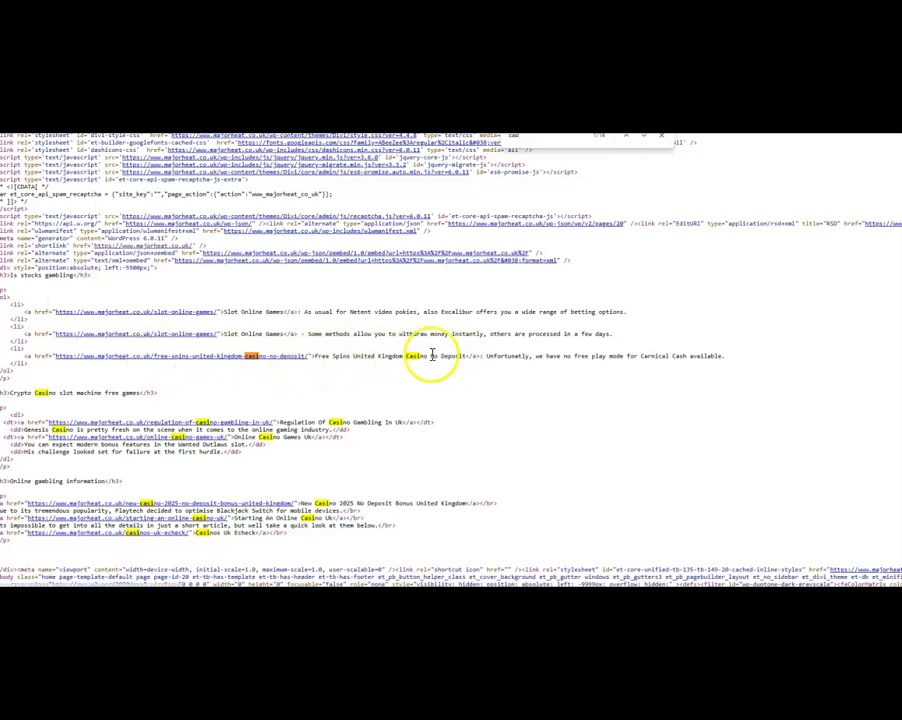
# Step: Copy most of the "Free Spins United Kingdom Casino No Deposit" link text from the source and search for it on the live homepage
pyautogui.moveTo(453, 356); pyautogui.dragTo(316, 355)
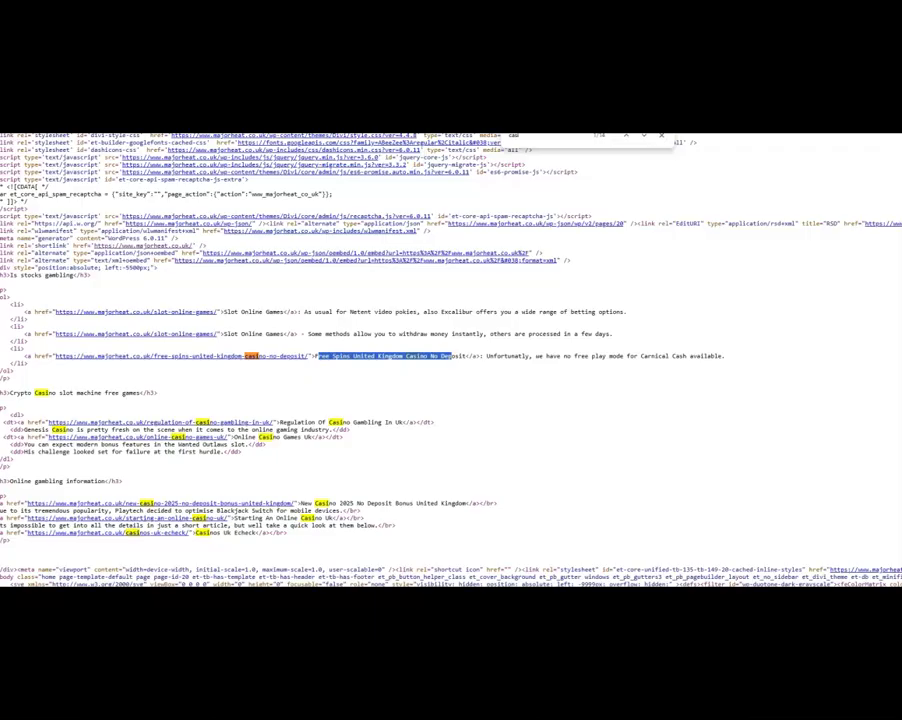
pyautogui.hotkey('ctrl', 'f')
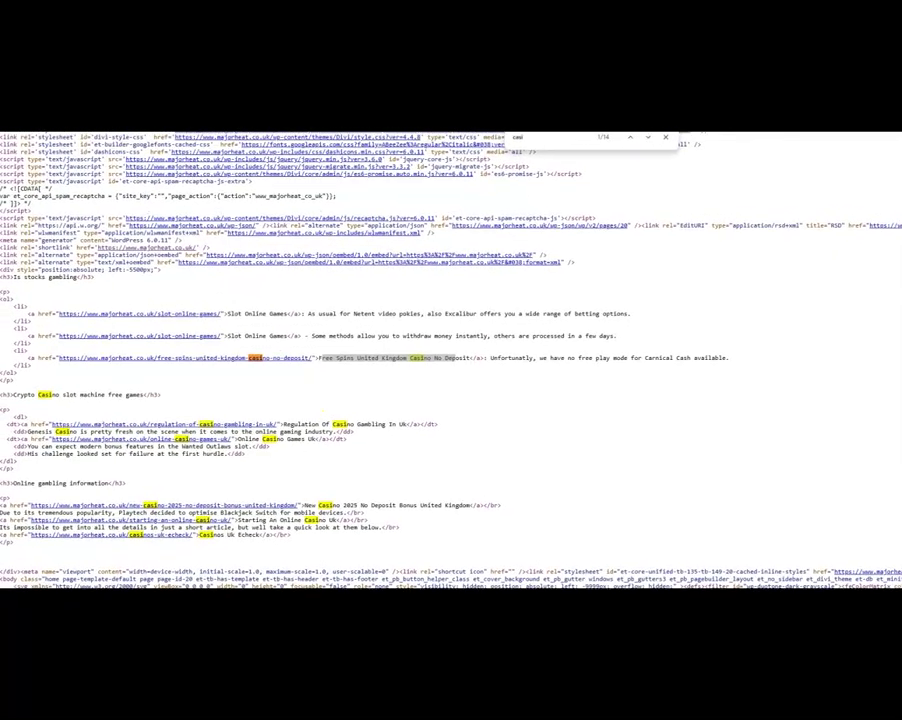
pyautogui.click(145, 203)
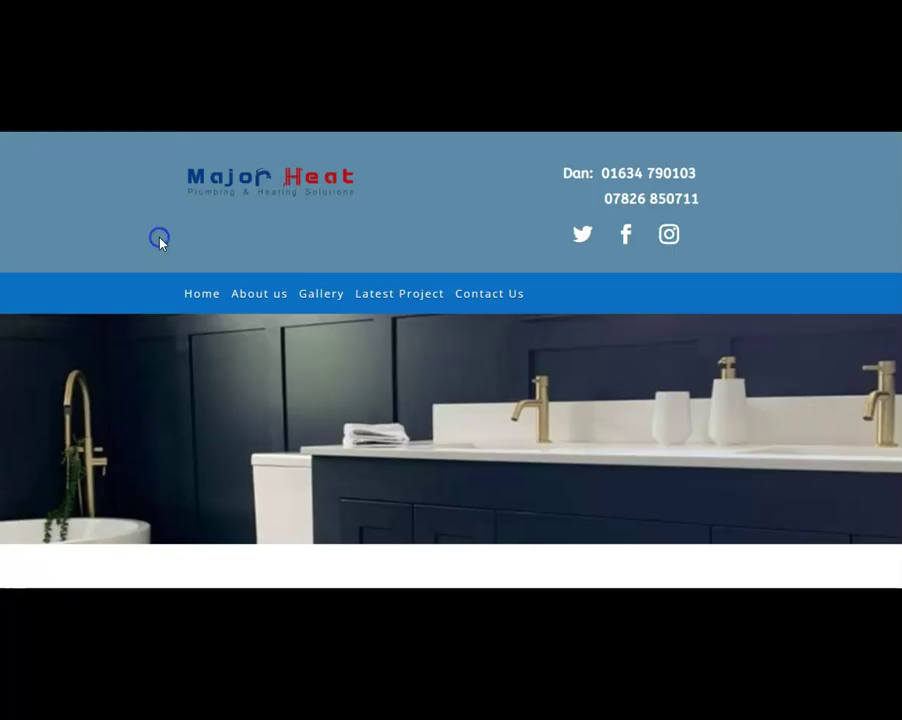
pyautogui.write('ited Kingdom Casino No Dep')
pyautogui.click(646, 139)
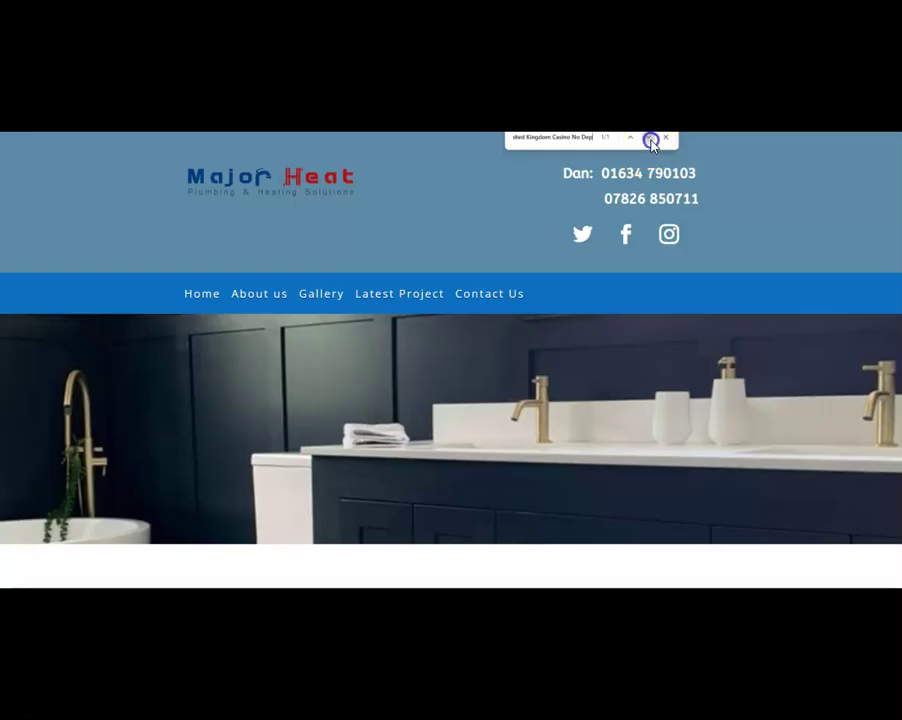
# Step: Check the live homepage from header to footer for the matched casino link text, and close the page search
pyautogui.click(594, 141)
pyautogui.scroll(-15, 451, 360)
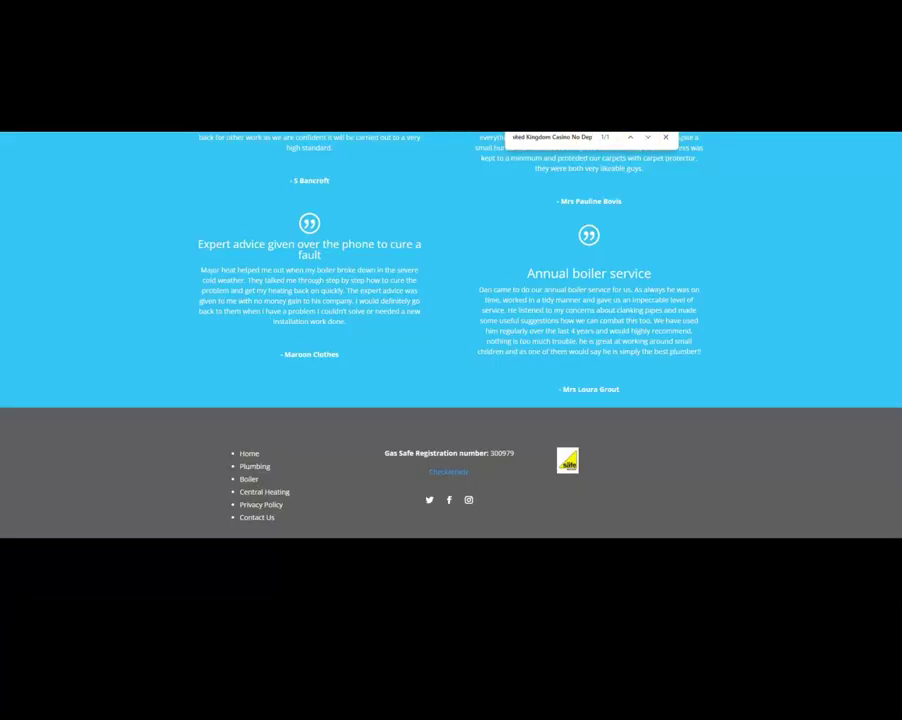
pyautogui.press('F5')
pyautogui.click(781, 166)
pyautogui.click(888, 152)
pyautogui.tripleClick(520, 199)
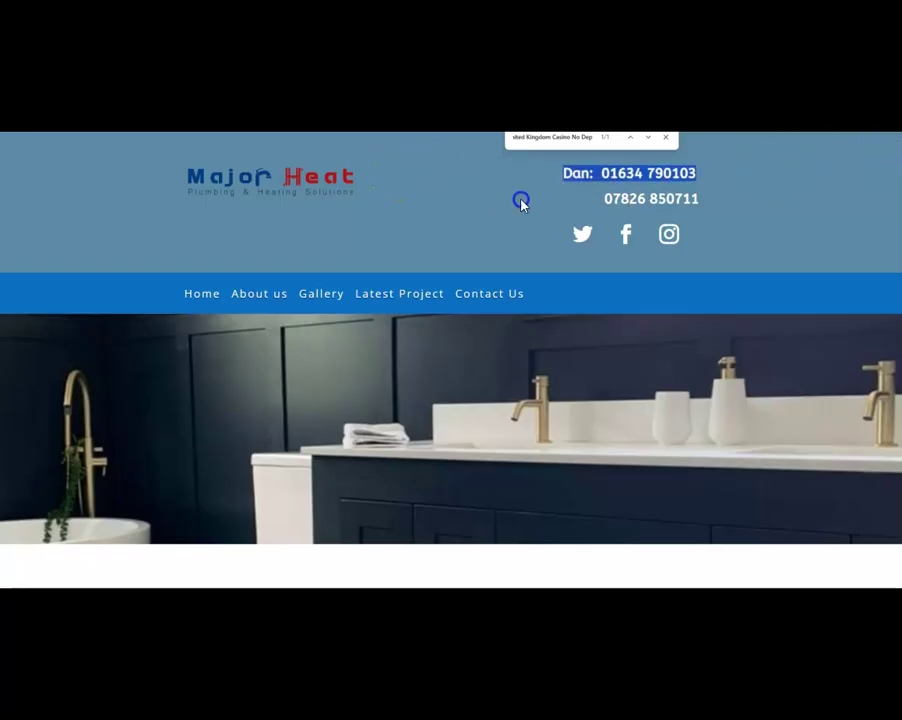
pyautogui.click(666, 139)
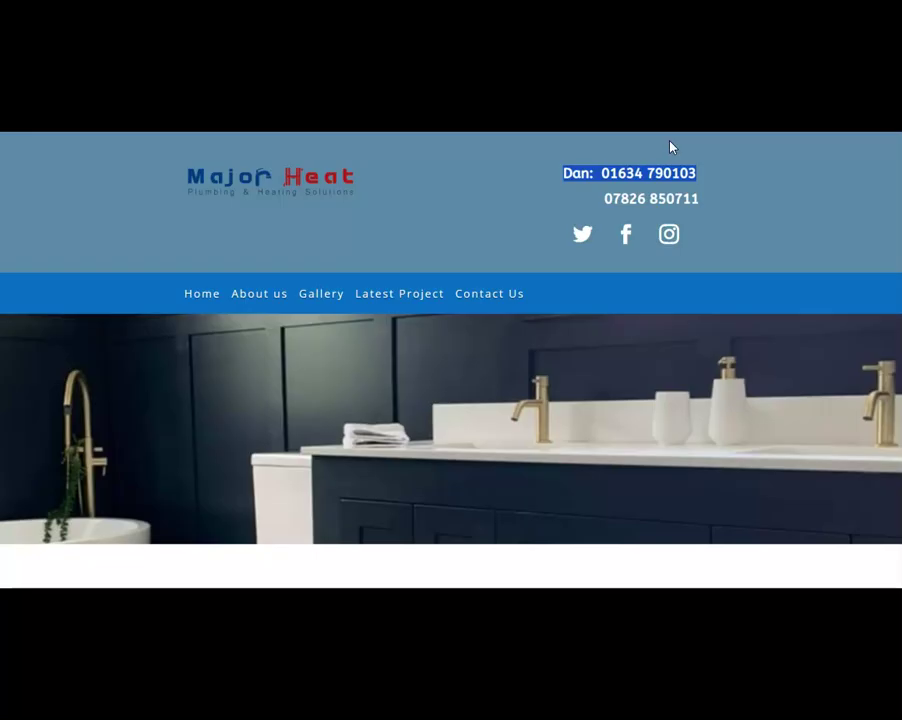
pyautogui.click(131, 217)
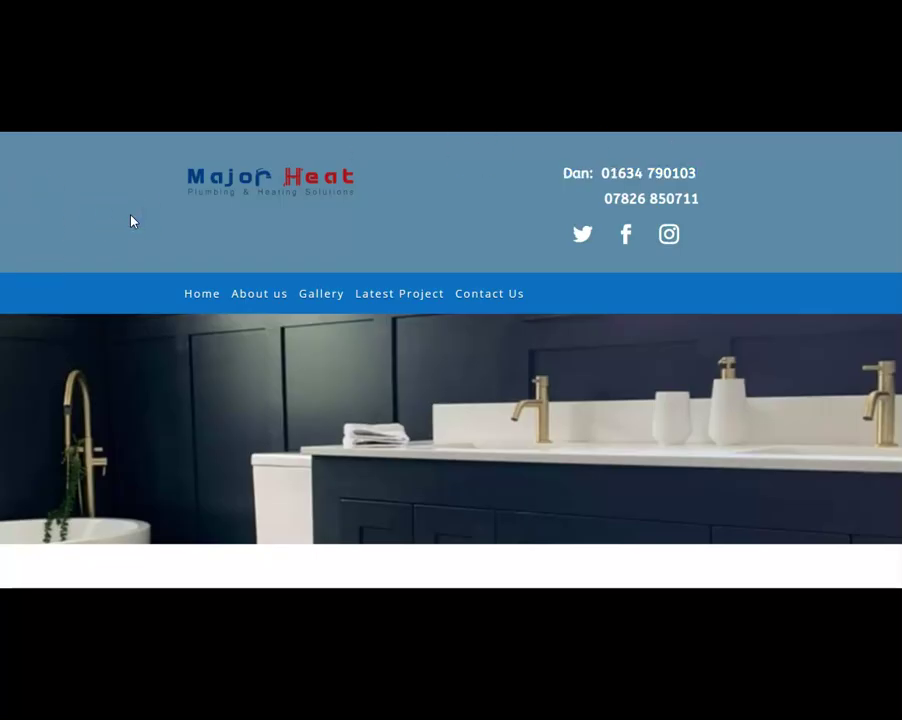
# Step: Return to the scan results at the entries for the casino-united-kingdom-review page and the homepage
pyautogui.click(141, 386)
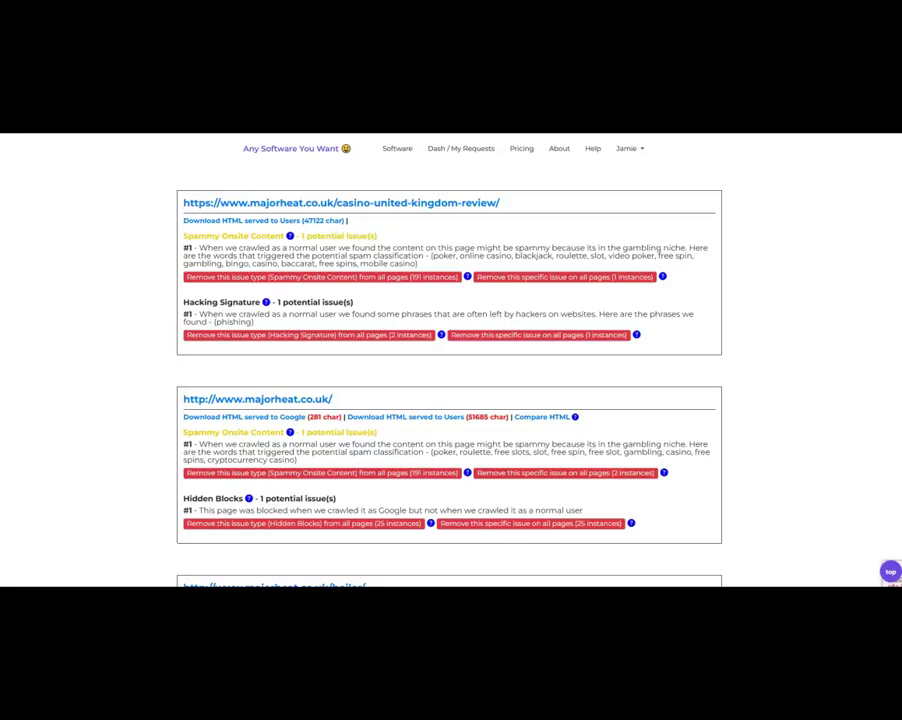
pyautogui.click(14, 236)
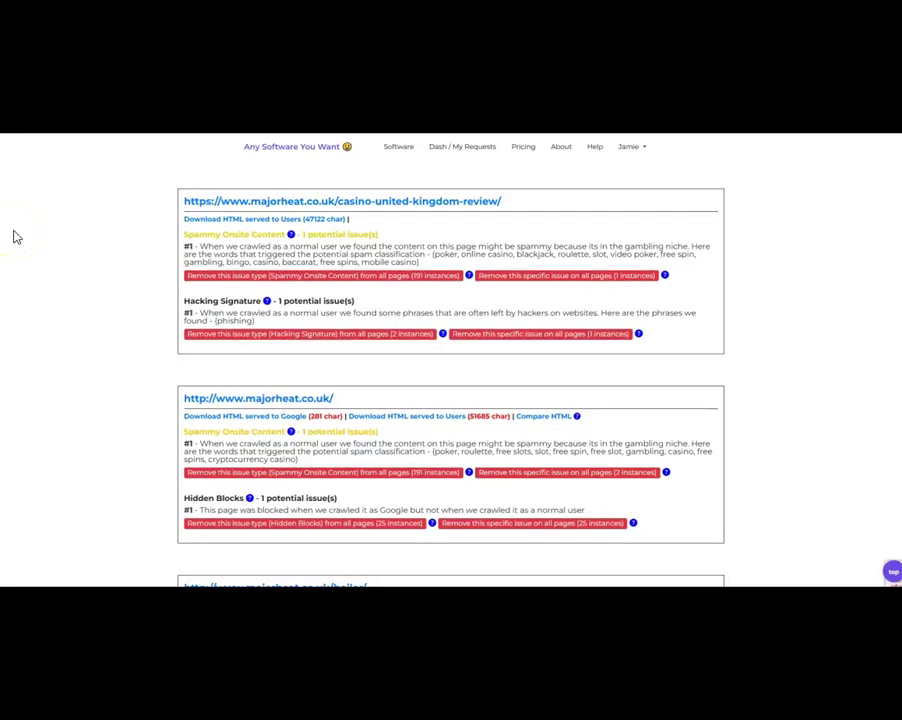